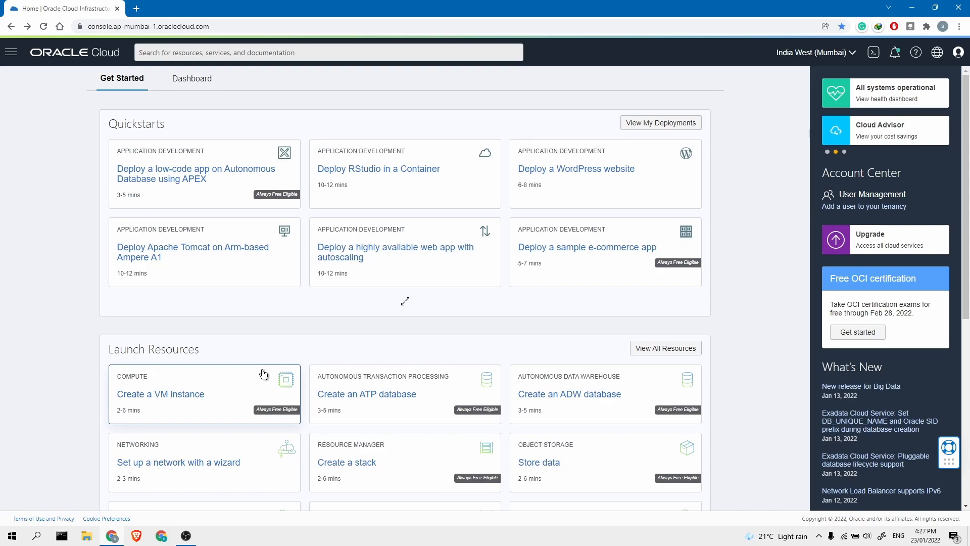
Start a new VM instance and rename it to instance-1
{"action": "left_click", "coordinate": [263, 374]}
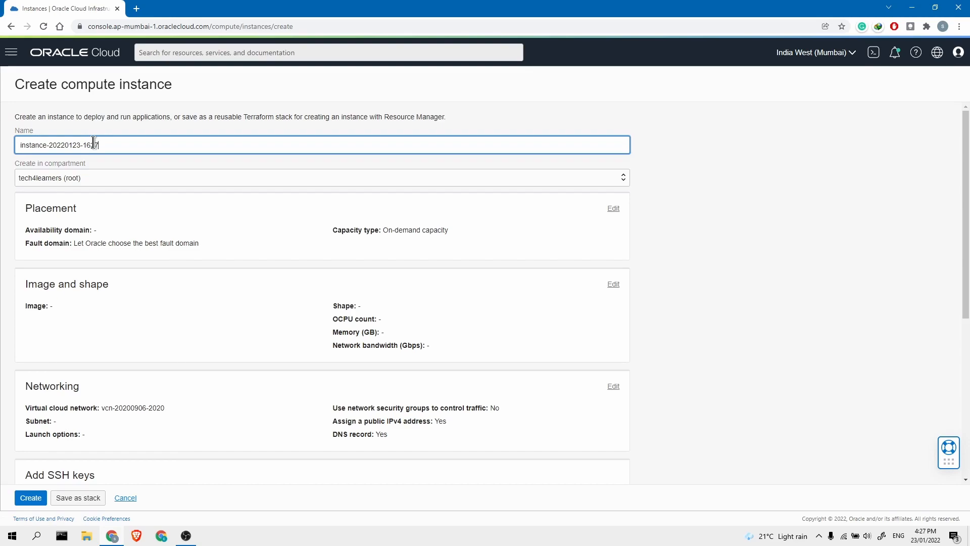
{"action": "left_click_drag", "start_coordinate": [98, 145], "coordinate": [50, 145]}
{"action": "type", "text": "1"}
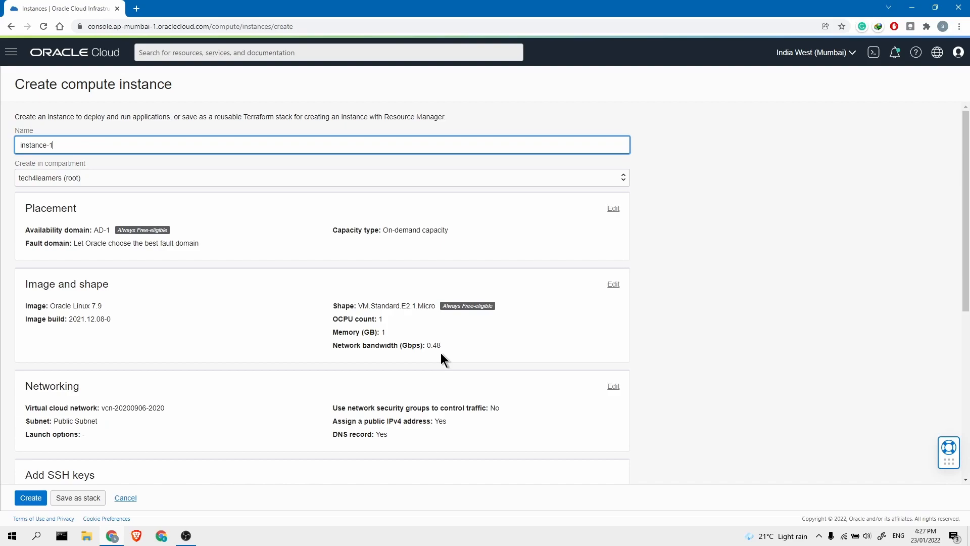
Change the image's shape to Ampere VM.Standard.A1.Flex with 4 OCPUs and 24 GB memory
{"action": "left_click", "coordinate": [614, 284]}
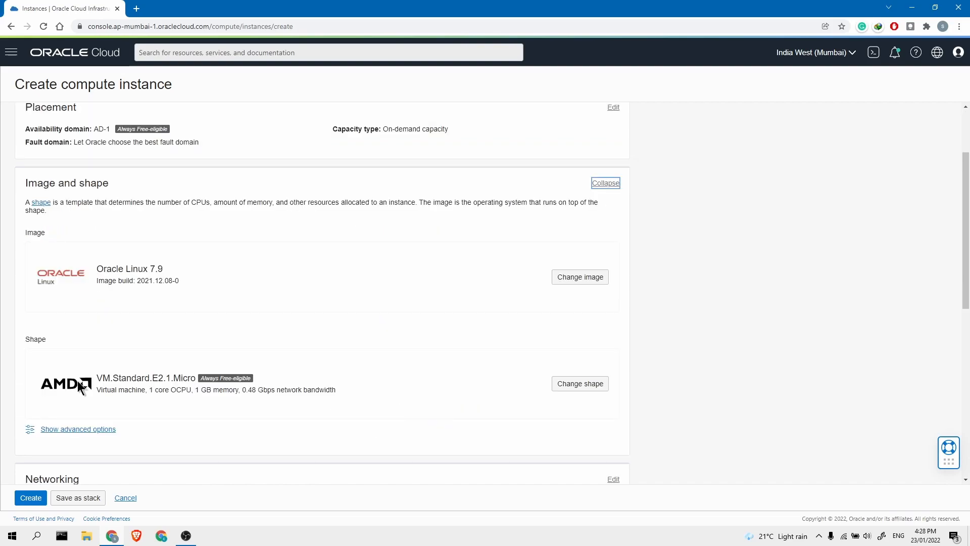
{"action": "left_click", "coordinate": [572, 387]}
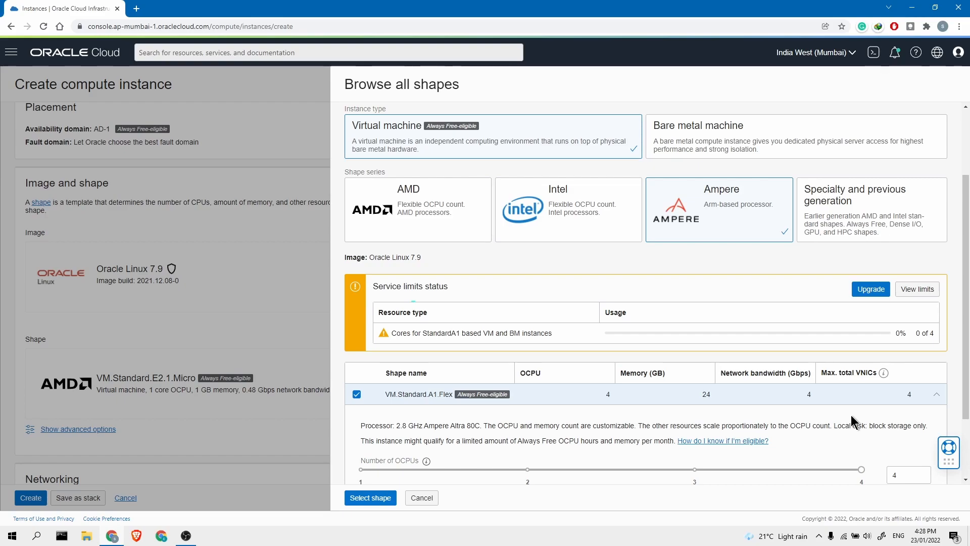
{"action": "scroll", "coordinate": [851, 414], "scroll_direction": "down", "scroll_amount": 2}
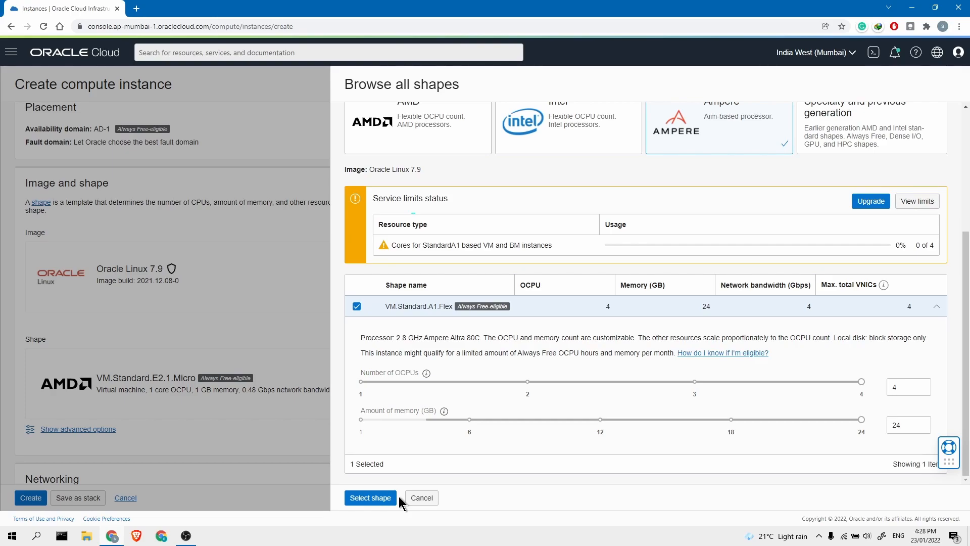
{"action": "left_click", "coordinate": [395, 498]}
Create instance-1 with a generated SSH key pair and get public IP 155.248.247.172
{"action": "left_click", "coordinate": [904, 387]}
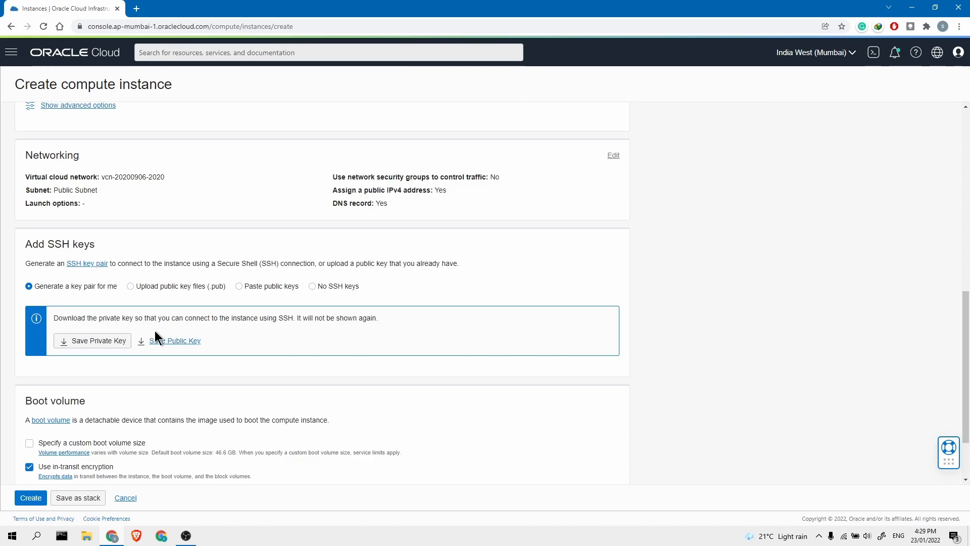
{"action": "scroll", "coordinate": [154, 331], "scroll_direction": "down", "scroll_amount": 2}
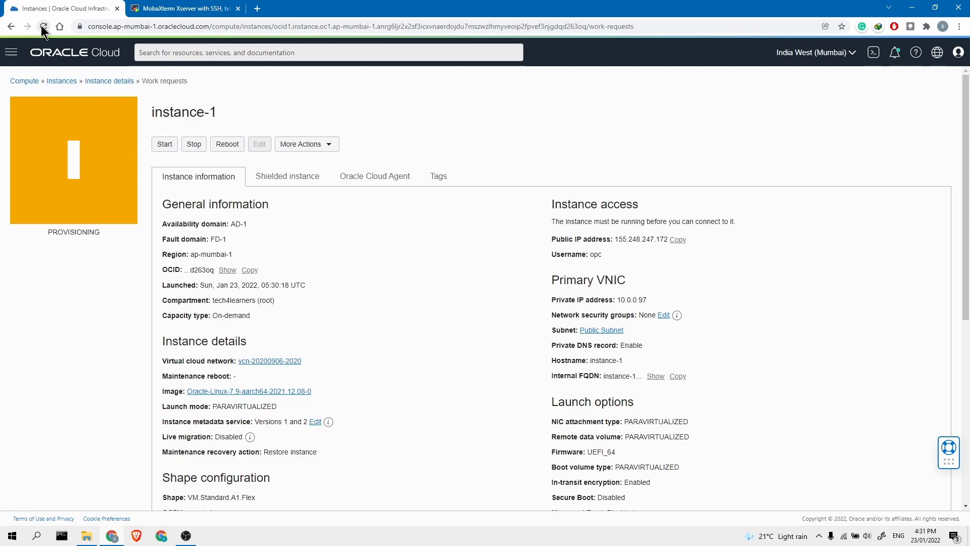
Refresh until instance-1 shows RUNNING, then confirm its 4 OCPUs and 24 GB memory
{"action": "left_click", "coordinate": [43, 26]}
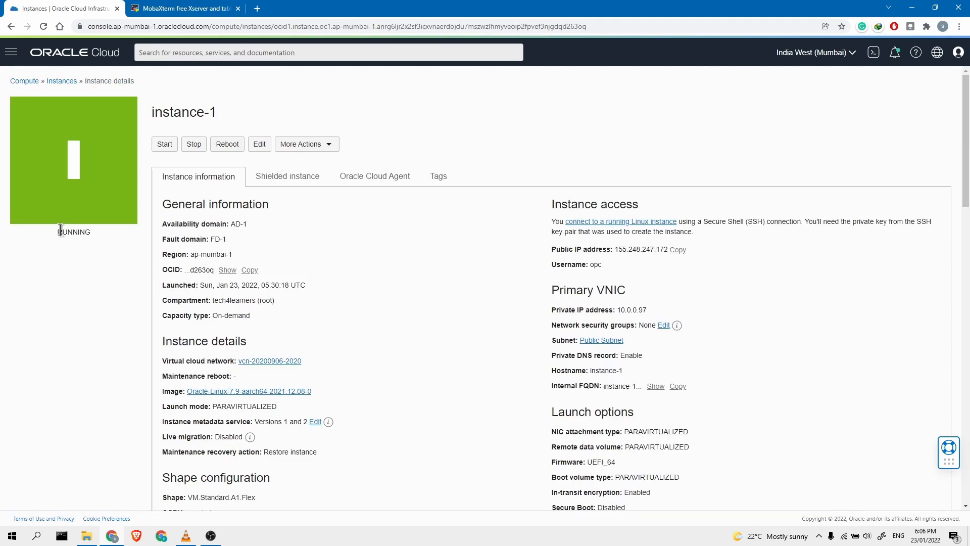
{"action": "double_click", "coordinate": [61, 231]}
{"action": "left_click", "coordinate": [372, 241]}
{"action": "scroll", "coordinate": [395, 251], "scroll_direction": "down", "scroll_amount": 5}
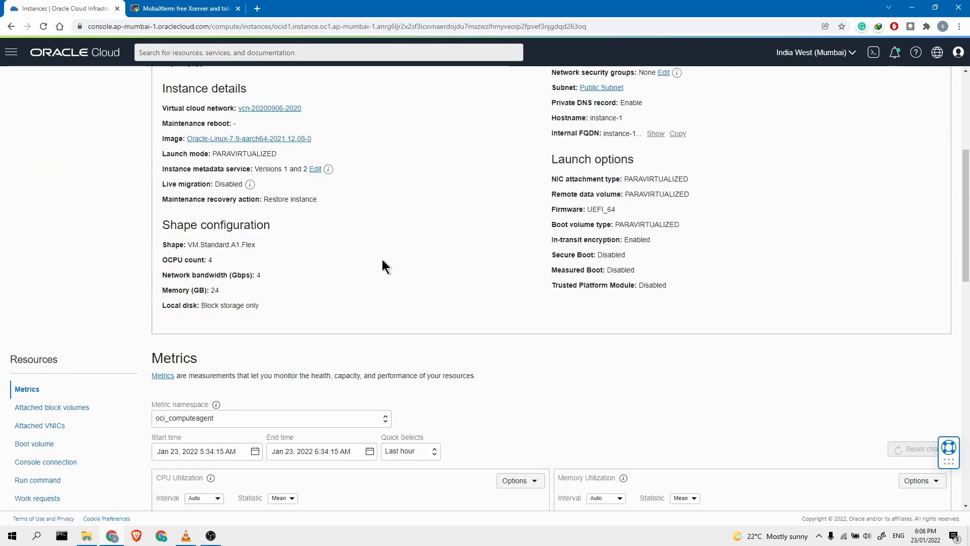
{"action": "left_click_drag", "start_coordinate": [160, 260], "coordinate": [235, 262]}
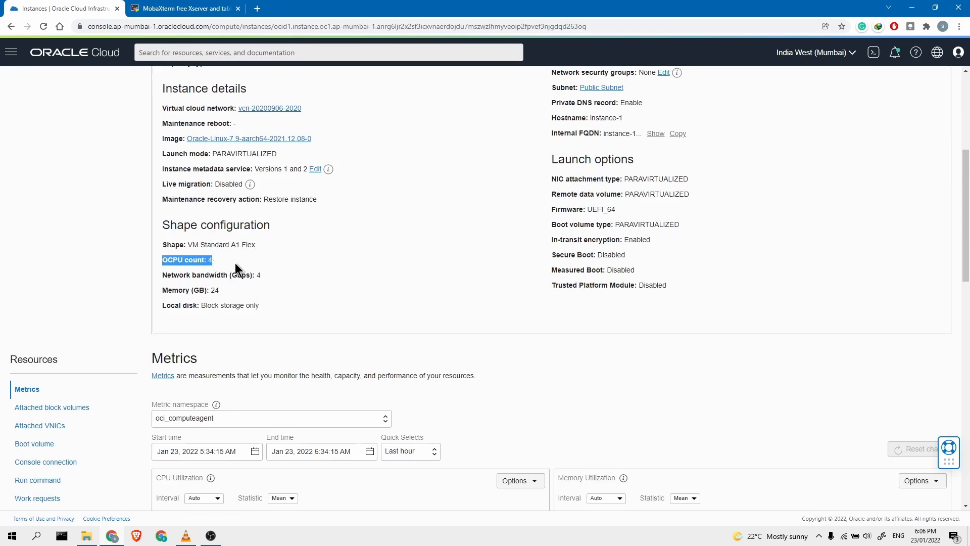
{"action": "left_click_drag", "start_coordinate": [161, 290], "coordinate": [233, 296]}
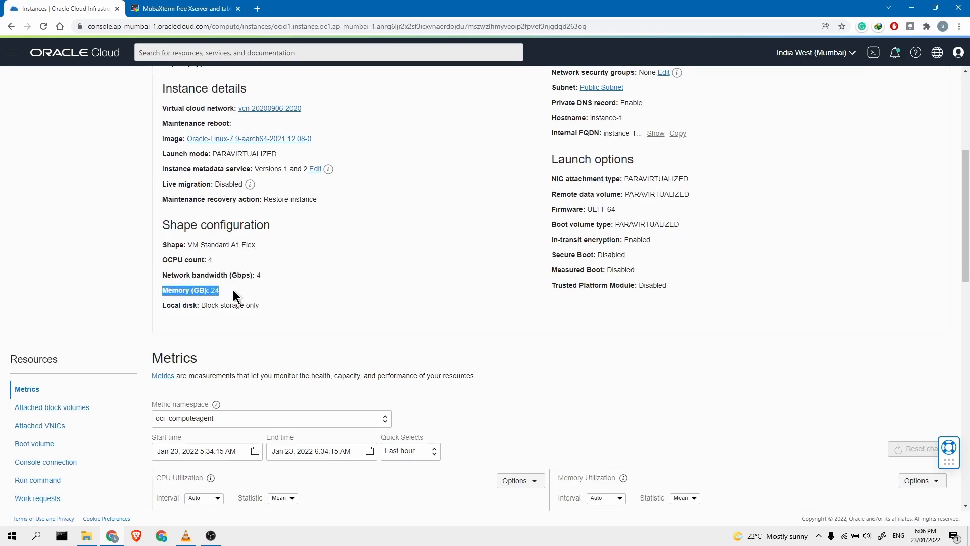
{"action": "left_click", "coordinate": [256, 291]}
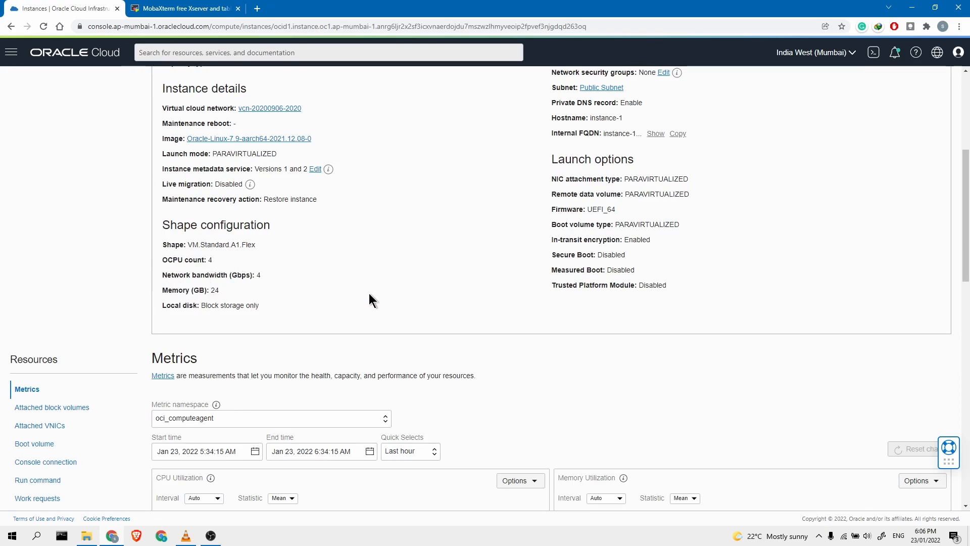
{"action": "scroll", "coordinate": [370, 295], "scroll_direction": "up", "scroll_amount": 5}
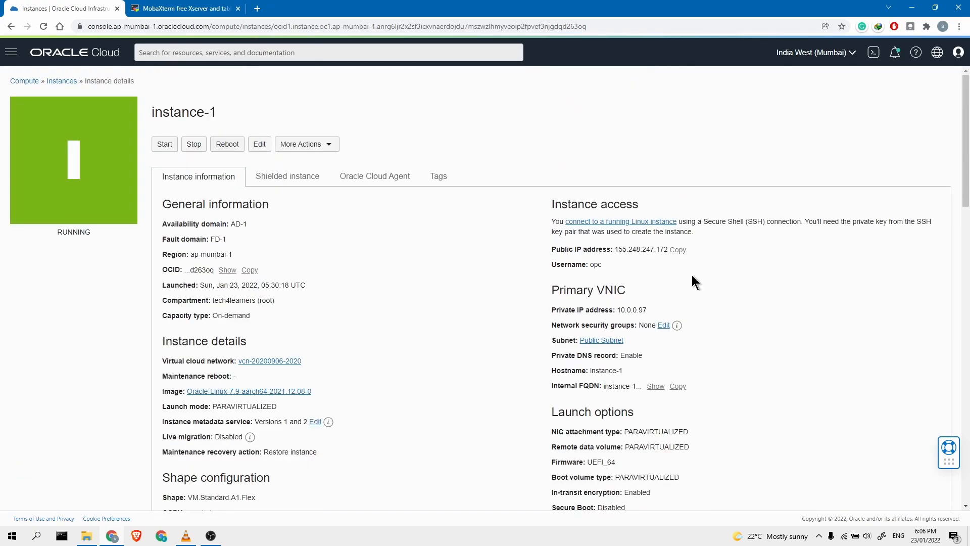
Copy the instance's public IP and open the MobaXterm download page
{"action": "left_click", "coordinate": [679, 250]}
{"action": "left_click", "coordinate": [182, 8]}
{"action": "left_click", "coordinate": [112, 121]}
{"action": "left_click", "coordinate": [177, 27]}
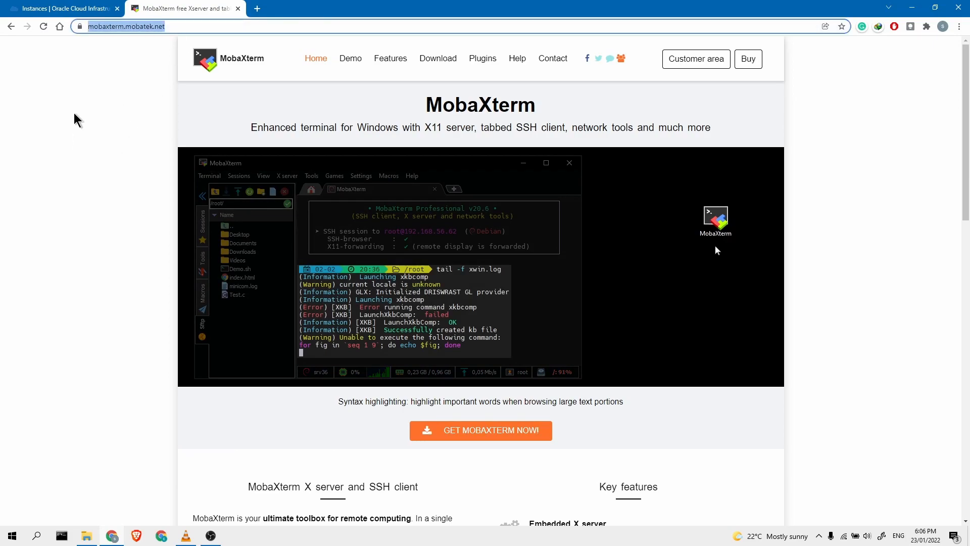
{"action": "left_click", "coordinate": [145, 61]}
{"action": "scroll", "coordinate": [428, 152], "scroll_direction": "down", "scroll_amount": 2}
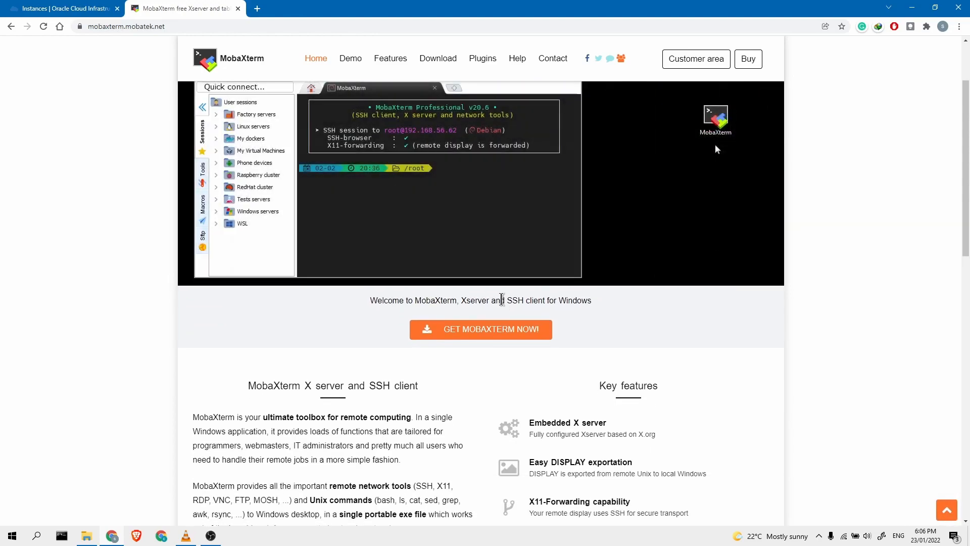
{"action": "left_click", "coordinate": [510, 337]}
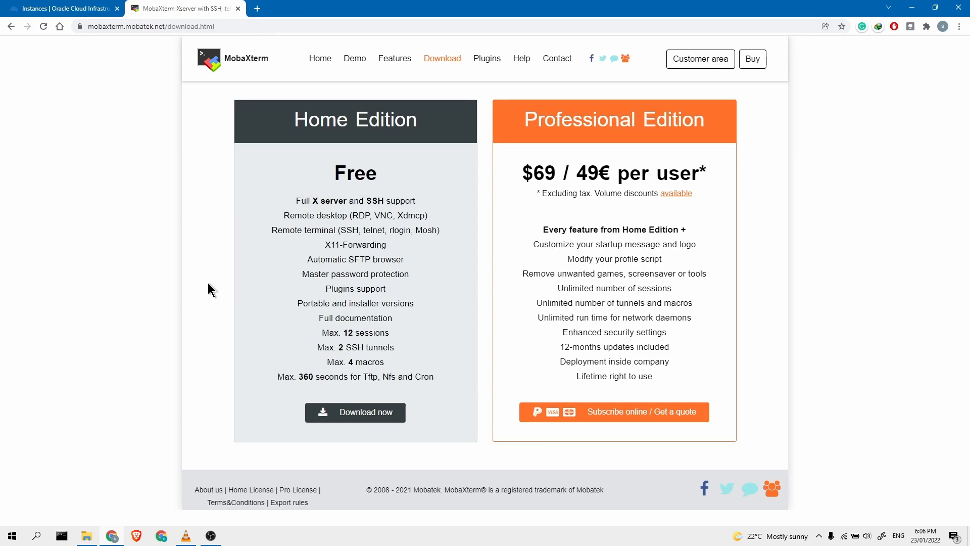
Launch MobaXterm_Personal_21.5.exe from the MobaXterm_Portable folder
{"action": "key", "text": "ctrl+Tab"}
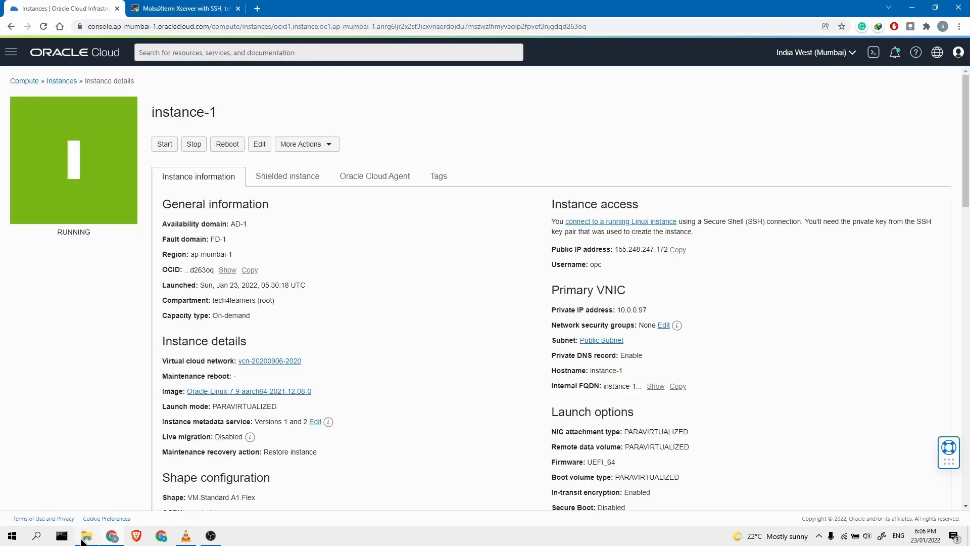
{"action": "mouse_move", "coordinate": [87, 536]}
{"action": "left_click", "coordinate": [99, 498]}
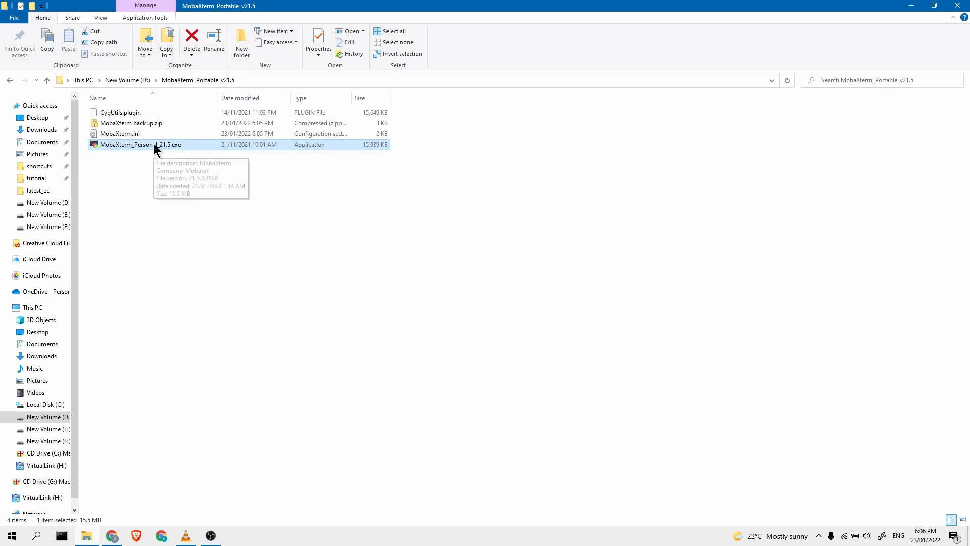
{"action": "double_click", "coordinate": [153, 144]}
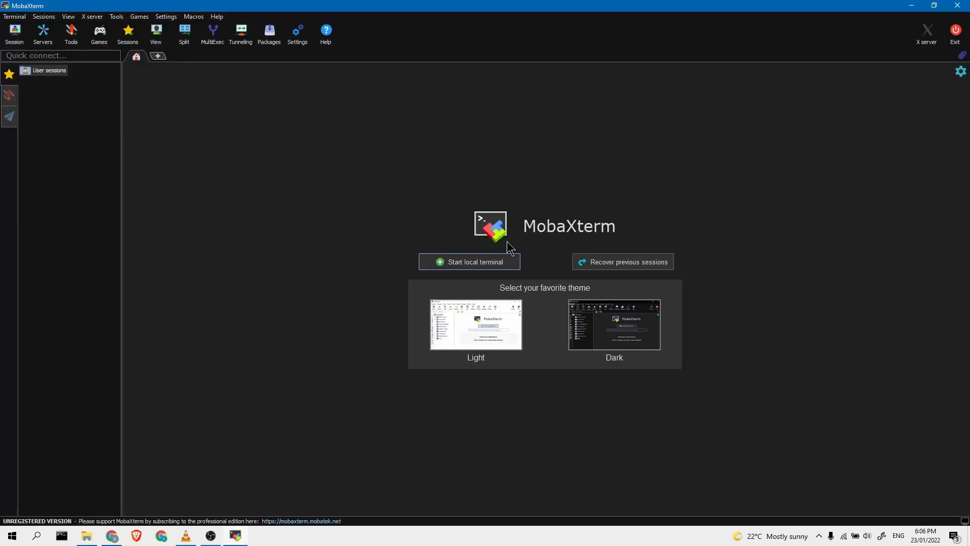
Open an SSH session to 155.248.247.172 authenticated with private key ssh-key-2022-01-23.key
{"action": "left_click", "coordinate": [15, 35]}
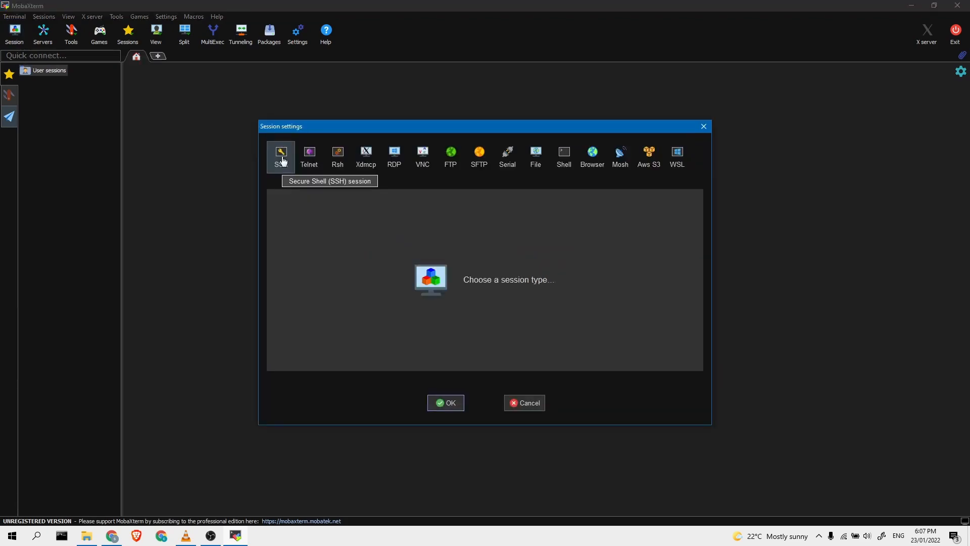
{"action": "left_click", "coordinate": [282, 159]}
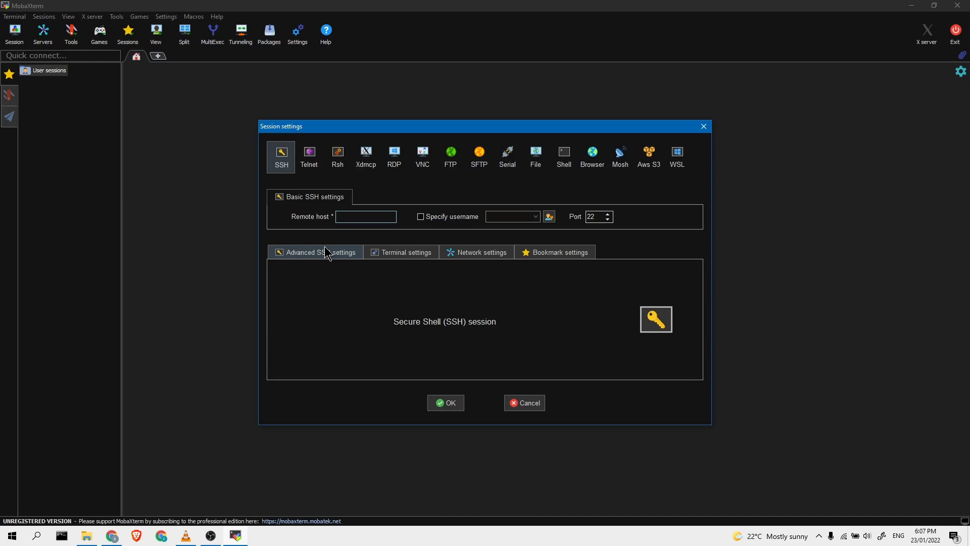
{"action": "key", "text": "ctrl+v"}
{"action": "left_click", "coordinate": [314, 255]}
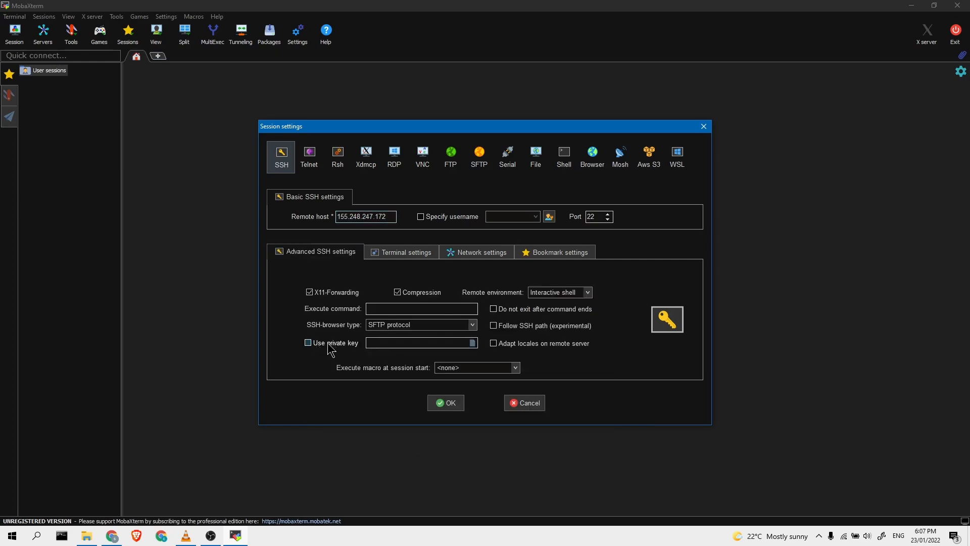
{"action": "left_click", "coordinate": [331, 347]}
{"action": "left_click", "coordinate": [473, 343]}
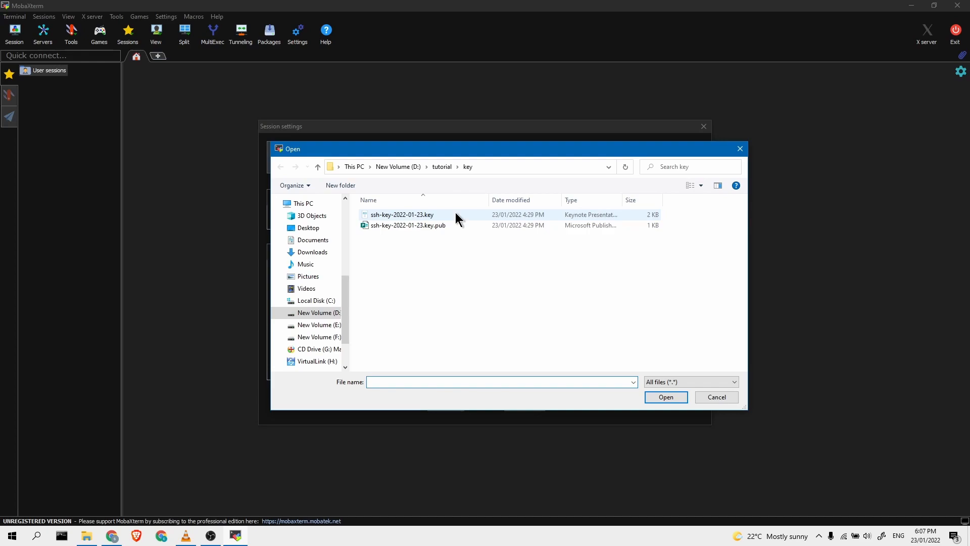
{"action": "left_click", "coordinate": [455, 215]}
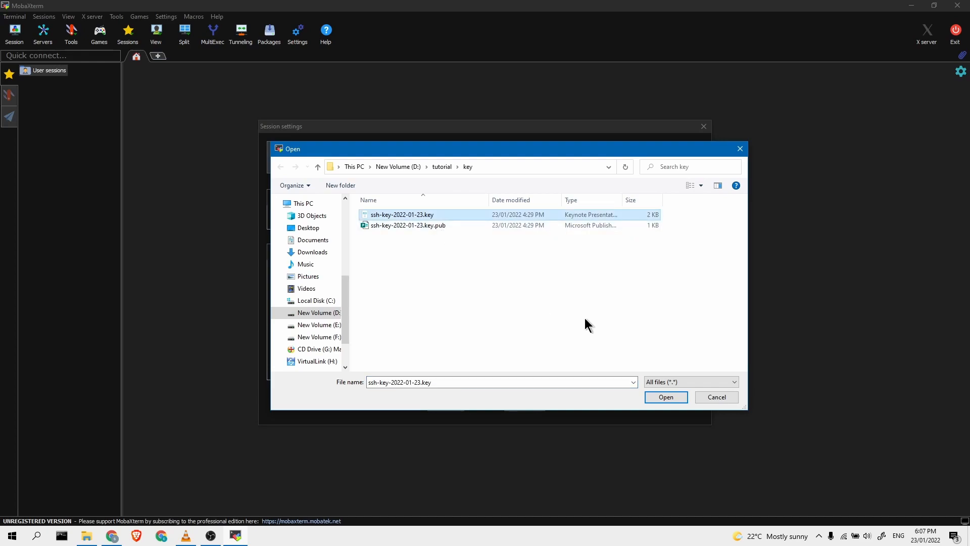
{"action": "left_click", "coordinate": [666, 396]}
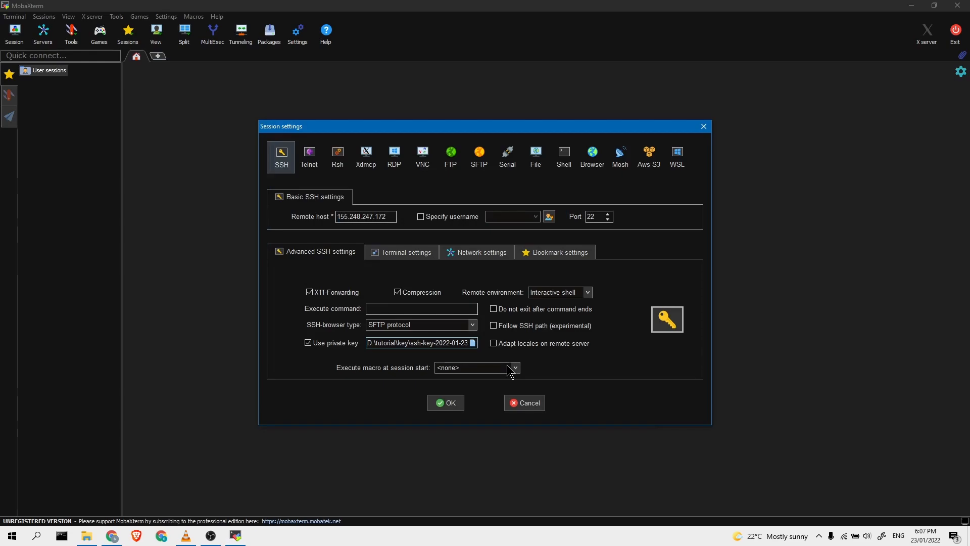
{"action": "left_click", "coordinate": [445, 403]}
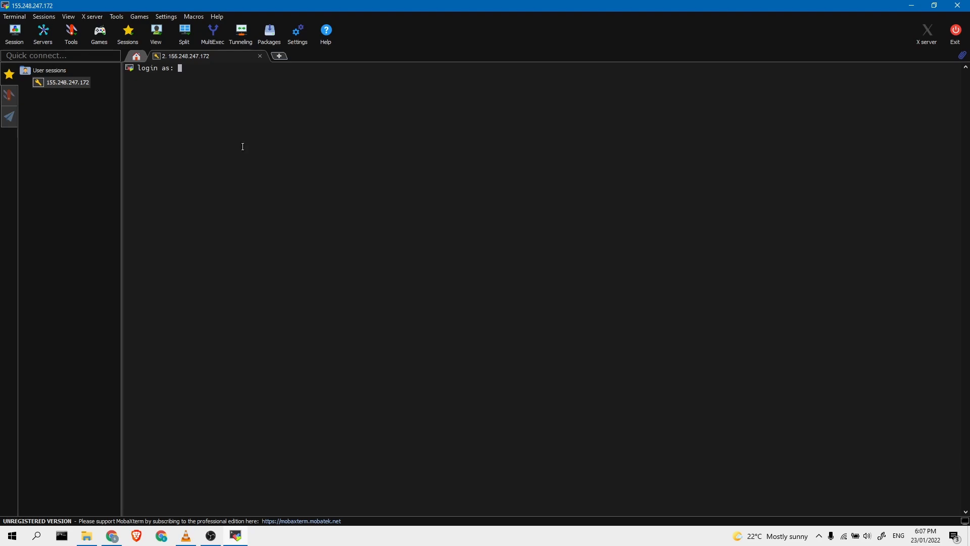
Log in to instance-1 as user opc
{"action": "type", "text": "opc"}
{"action": "key", "text": "Return"}
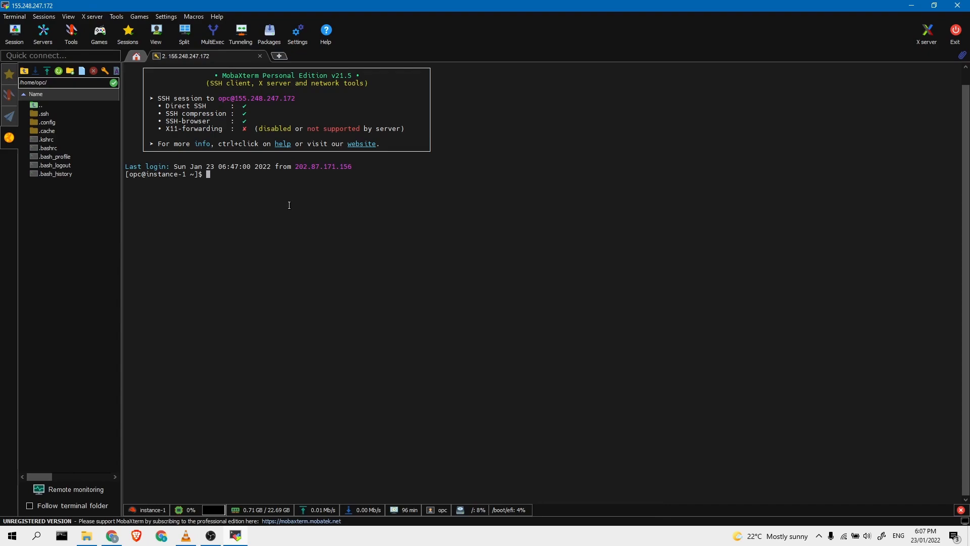
{"action": "triple_click", "coordinate": [130, 174]}
{"action": "left_click", "coordinate": [227, 212]}
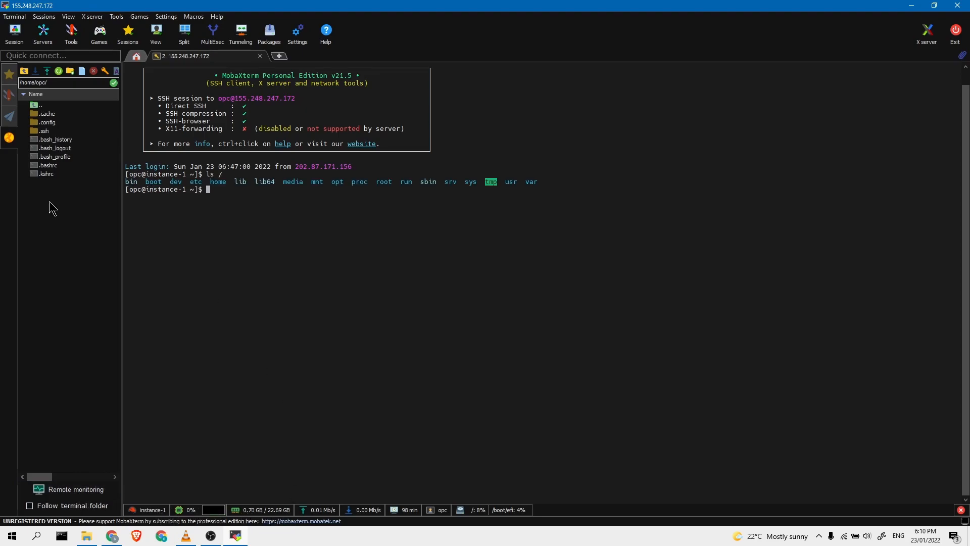
Create a folder named test in the remote home directory
{"action": "right_click", "coordinate": [58, 210]}
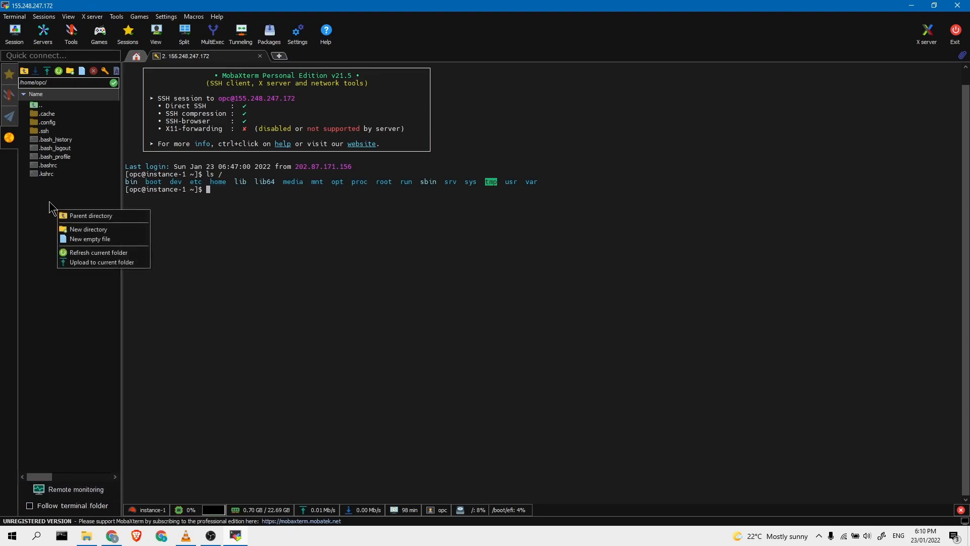
{"action": "left_click", "coordinate": [88, 230]}
{"action": "type", "text": "test"}
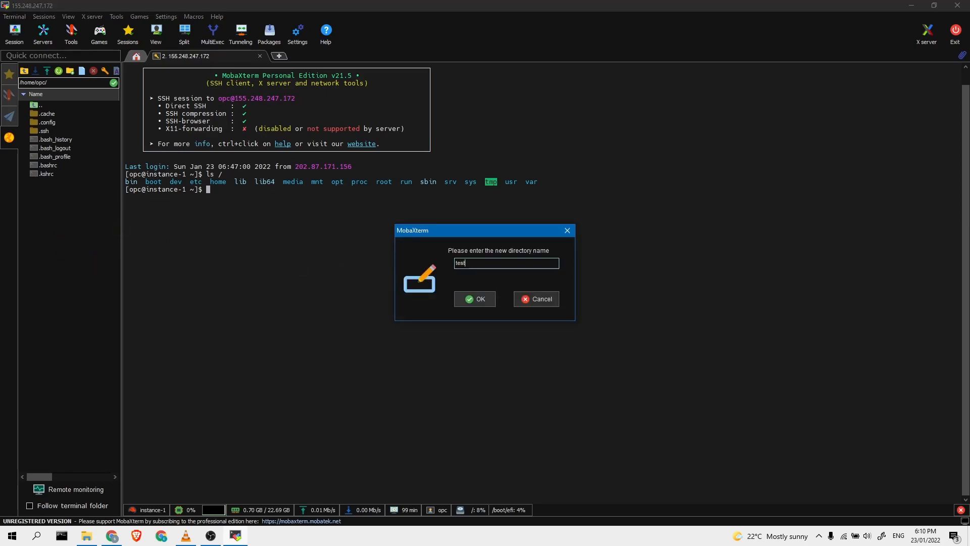
{"action": "key", "text": "Return"}
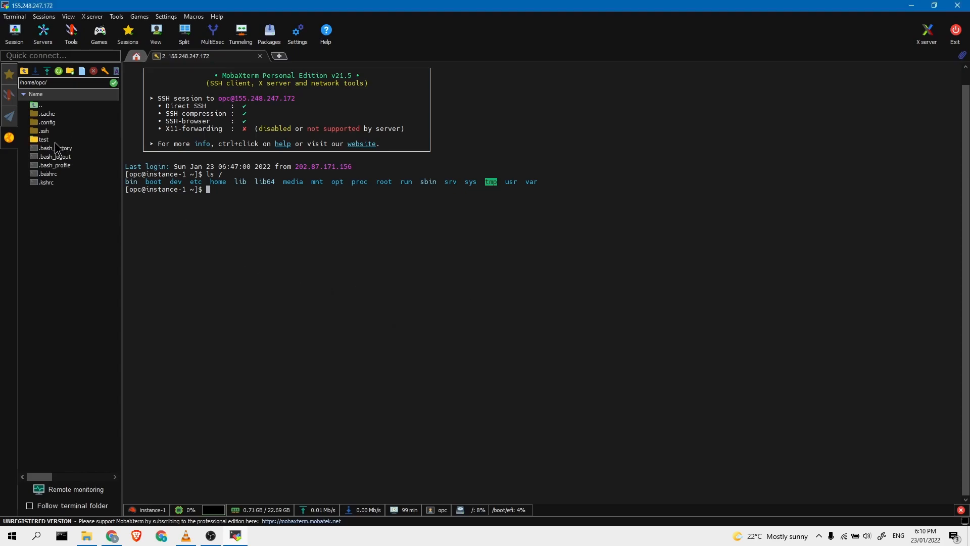
Inside the test folder, create an empty file named testfile.txt
{"action": "left_click", "coordinate": [46, 141]}
{"action": "double_click", "coordinate": [47, 142]}
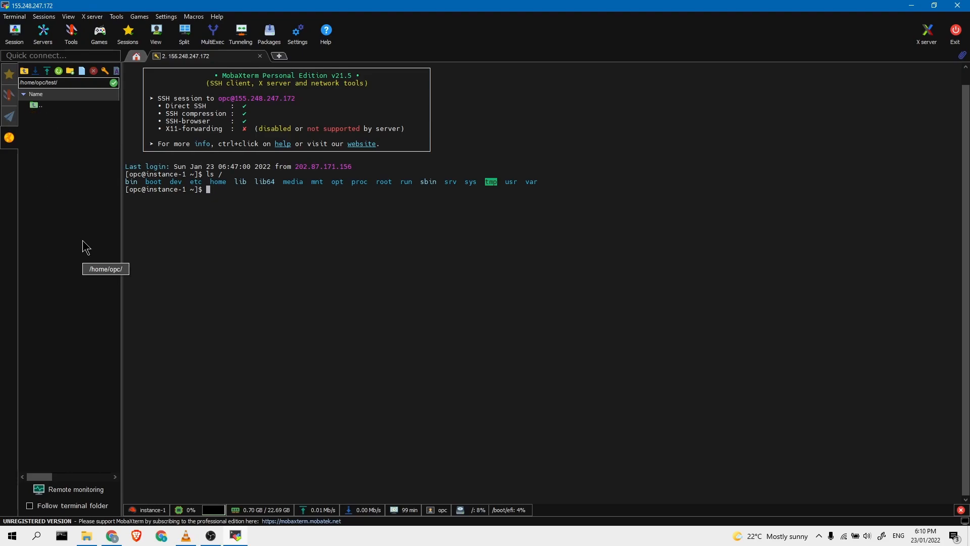
{"action": "right_click", "coordinate": [62, 171]}
{"action": "left_click", "coordinate": [83, 201]}
{"action": "type", "text": "testfile.txt"}
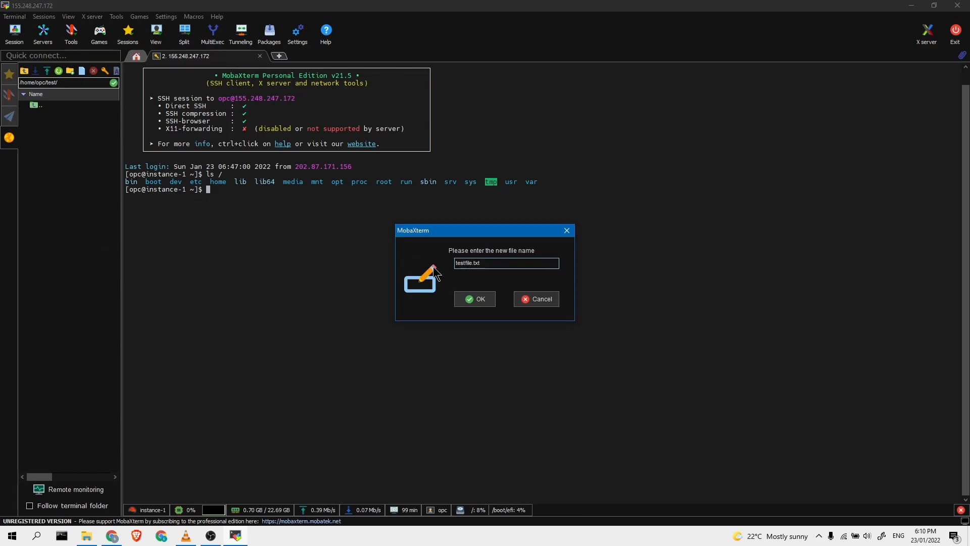
{"action": "left_click", "coordinate": [477, 299]}
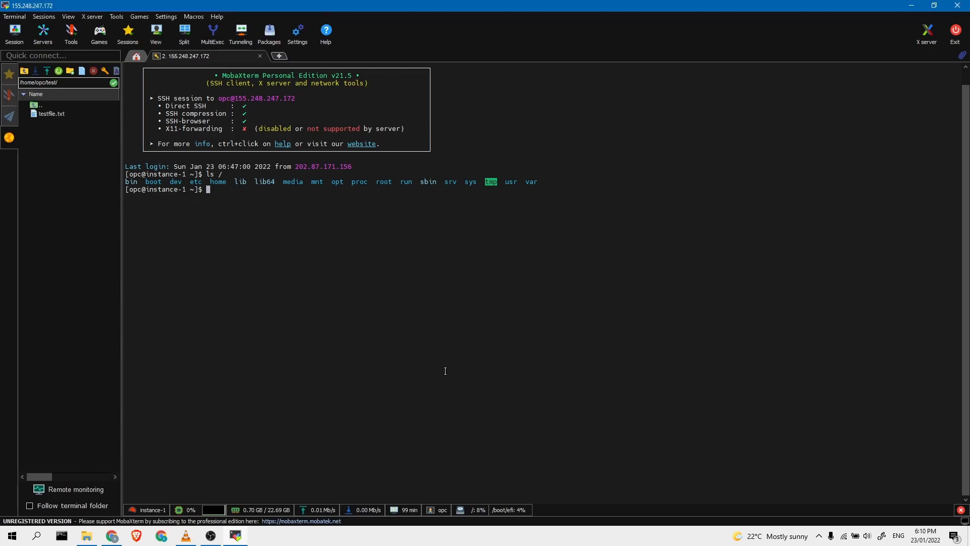
Write "this is tet file" into testfile.txt, save it and replace the remote copy
{"action": "double_click", "coordinate": [51, 114]}
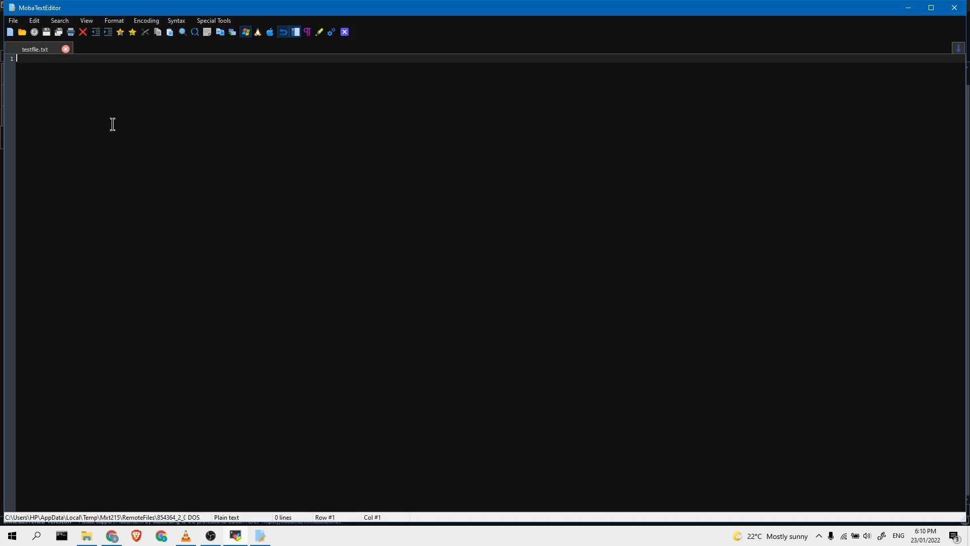
{"action": "type", "text": "this is"}
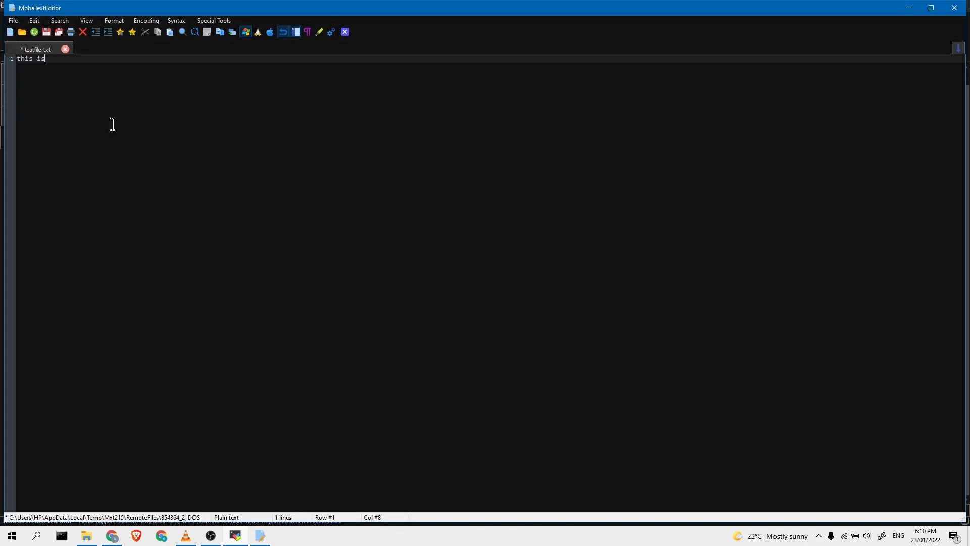
{"action": "type", "text": " tet file"}
{"action": "left_click", "coordinate": [56, 32]}
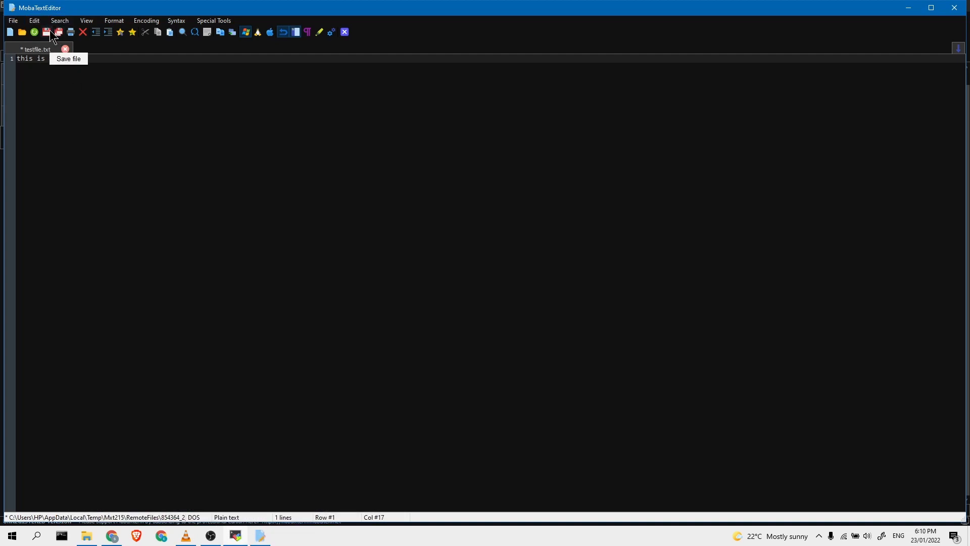
{"action": "left_click", "coordinate": [66, 50]}
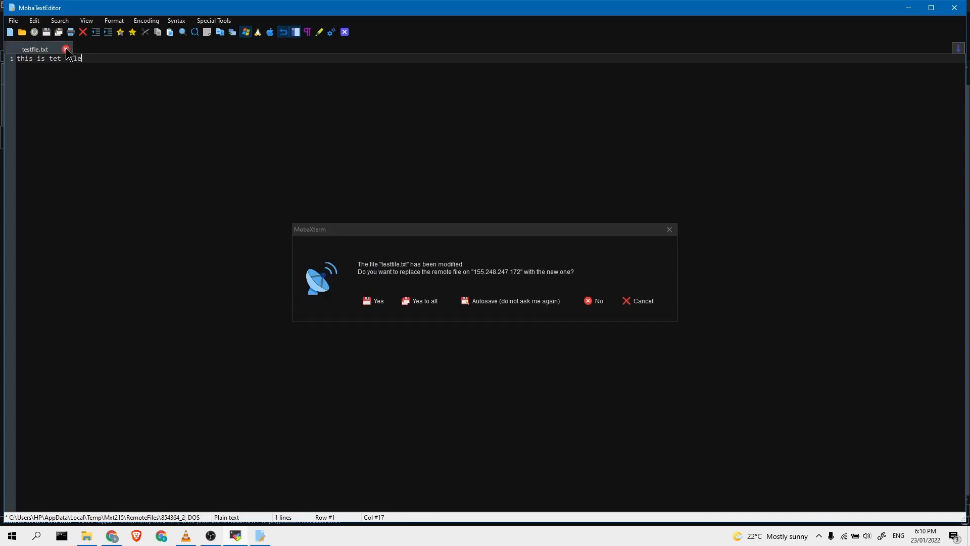
{"action": "left_click", "coordinate": [424, 301]}
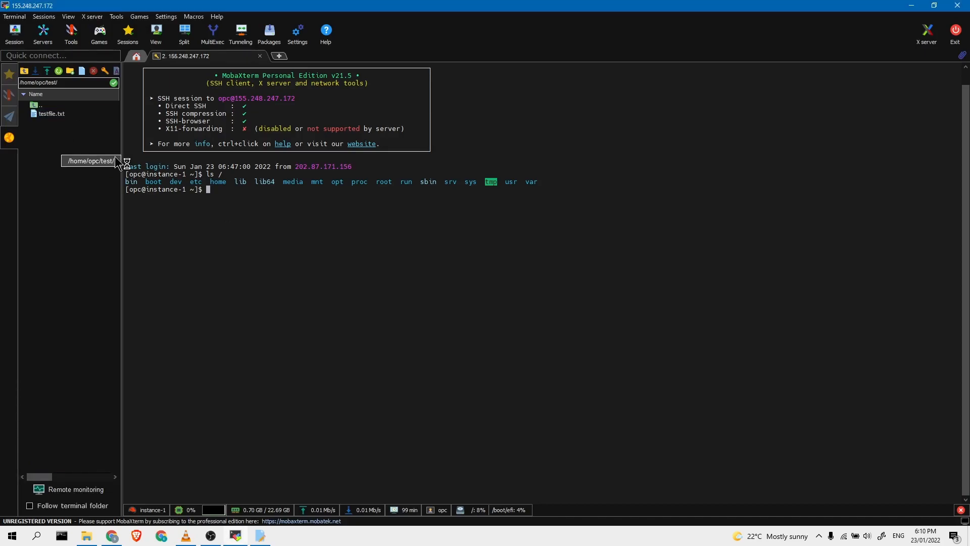
{"action": "double_click", "coordinate": [58, 115]}
{"action": "left_click", "coordinate": [495, 306]}
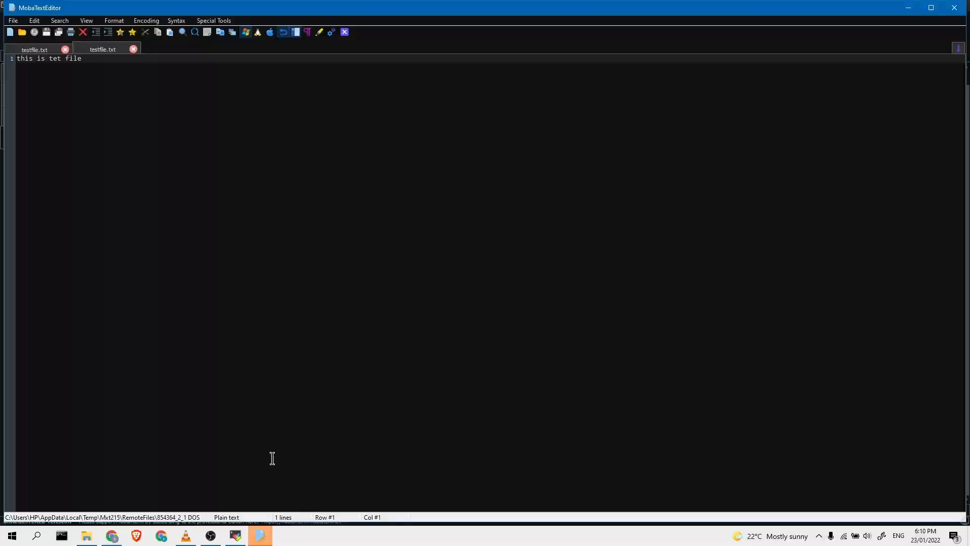
{"action": "left_click", "coordinate": [57, 59]}
{"action": "left_click", "coordinate": [133, 49]}
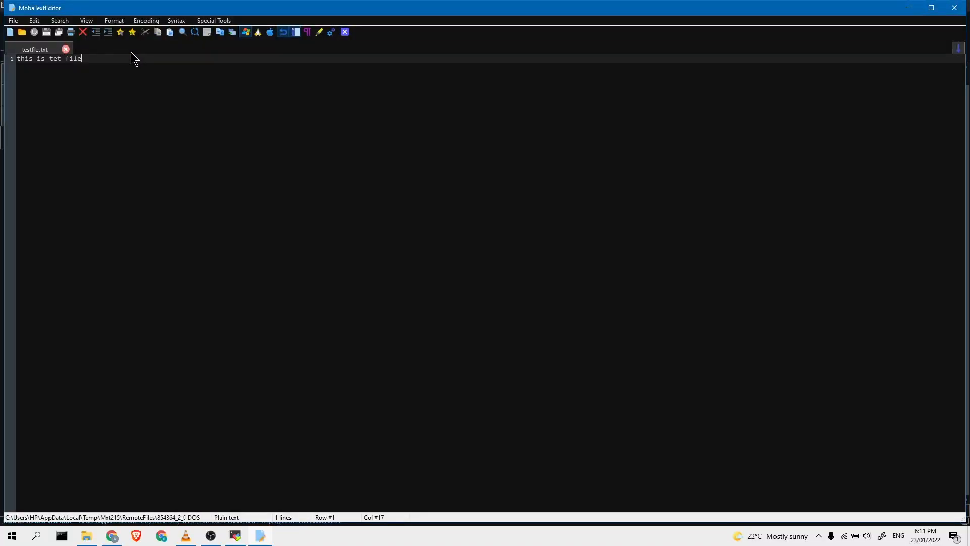
{"action": "left_click", "coordinate": [66, 50]}
{"action": "left_click", "coordinate": [80, 158]}
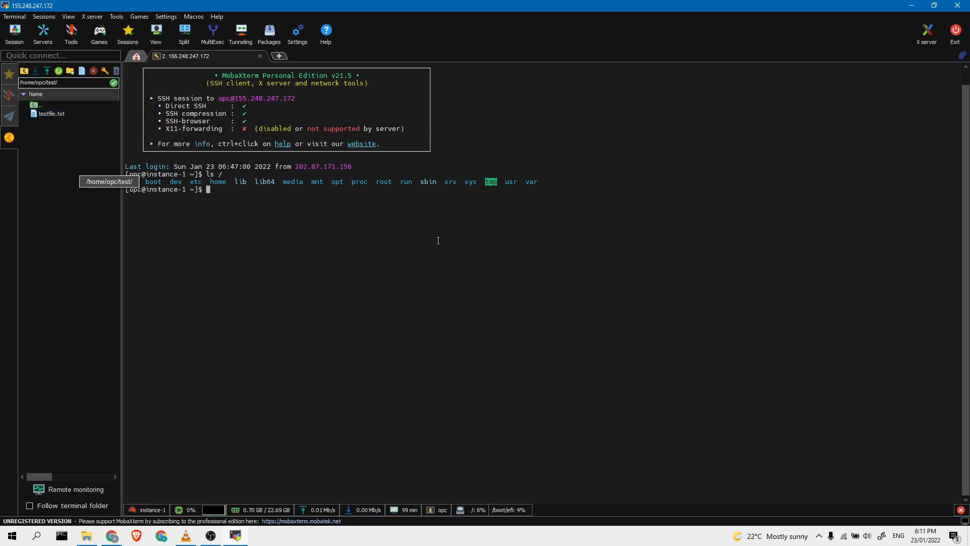
{"action": "mouse_move", "coordinate": [212, 543]}
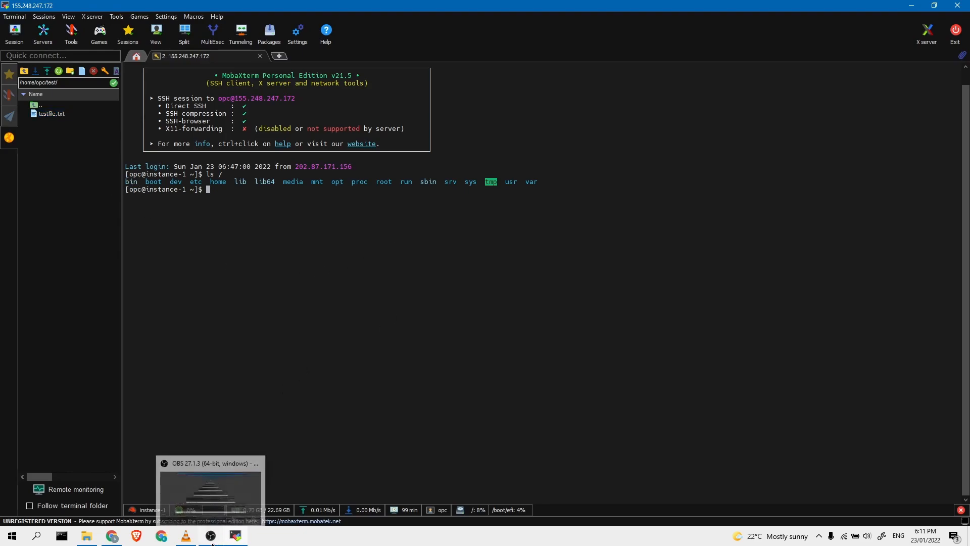